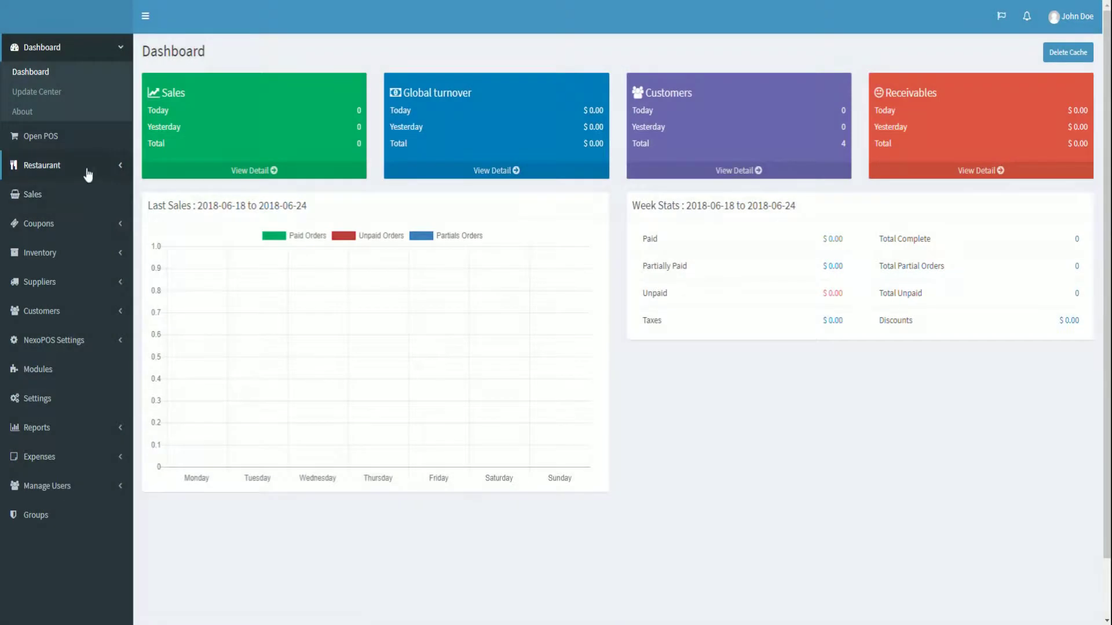
Browse the Restaurant and Inventory menus, then return to the dashboard.
click(87, 167)
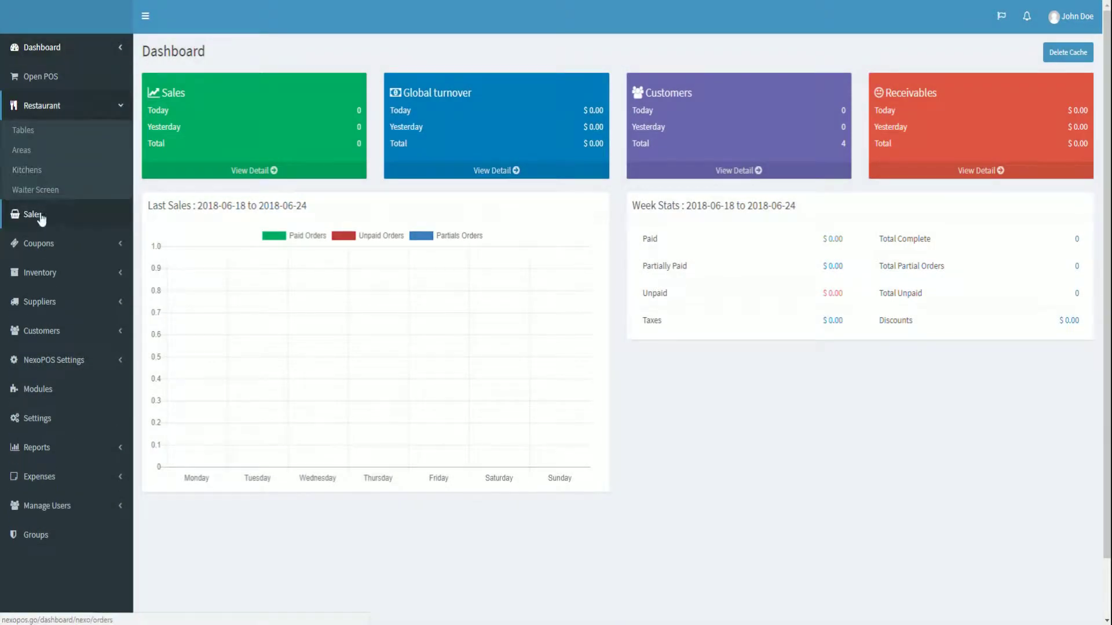
click(68, 284)
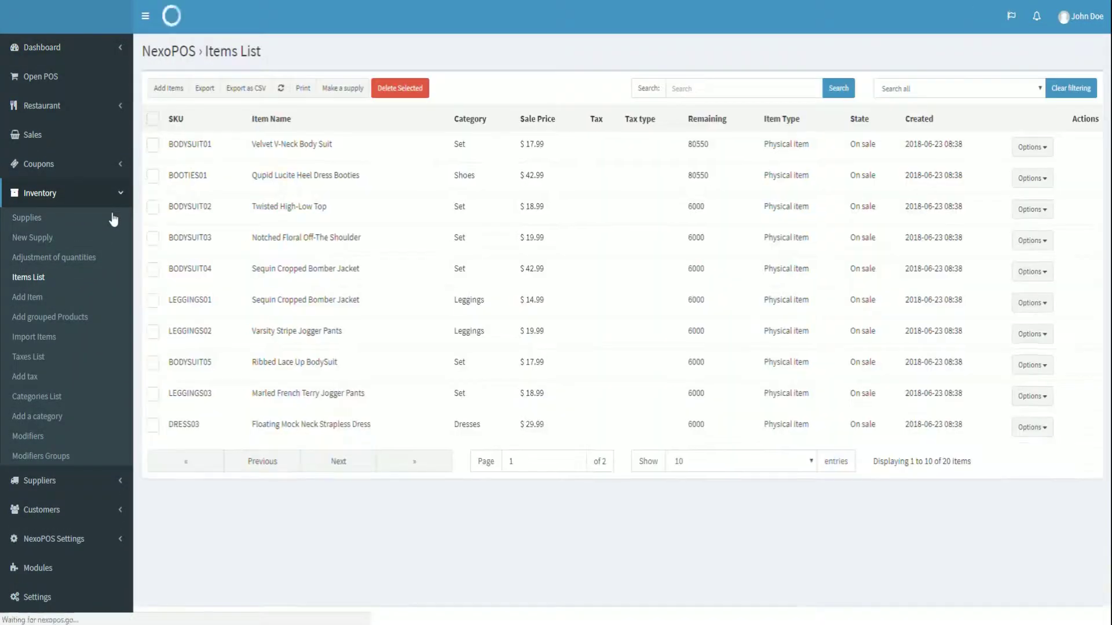
click(111, 194)
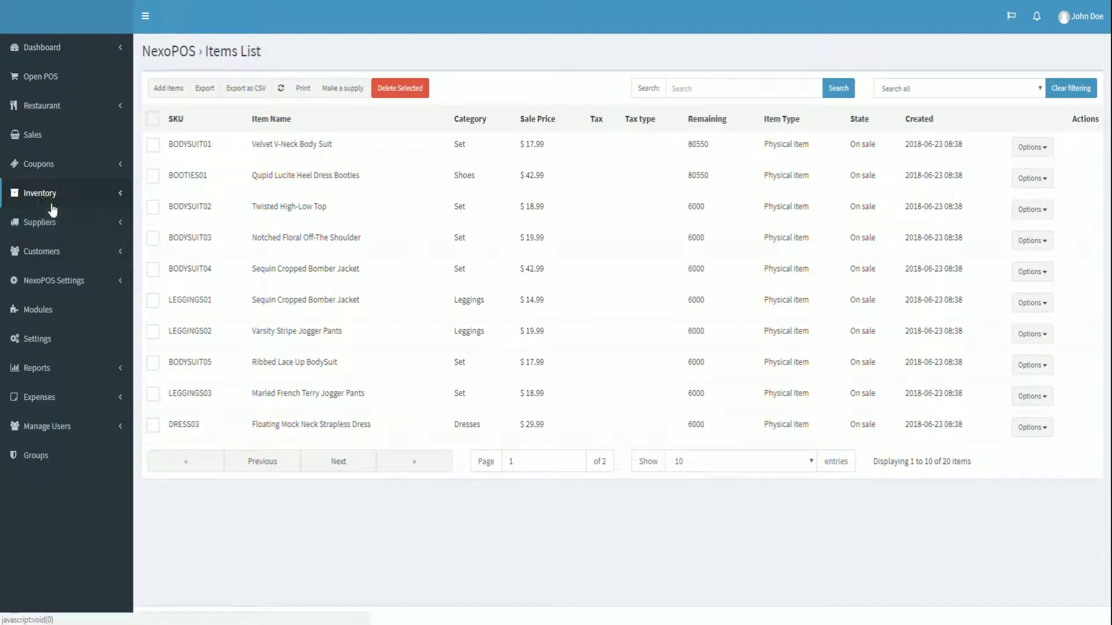
click(67, 48)
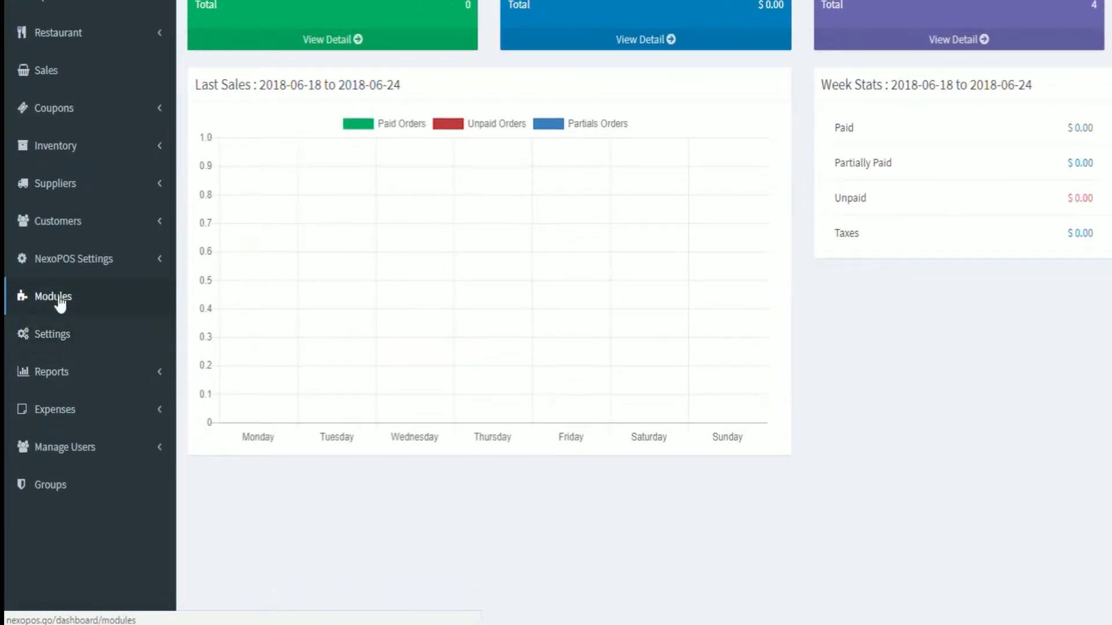
In Restaurant Settings, find Disable Multiple Kitchens and keep it set to No.
click(64, 259)
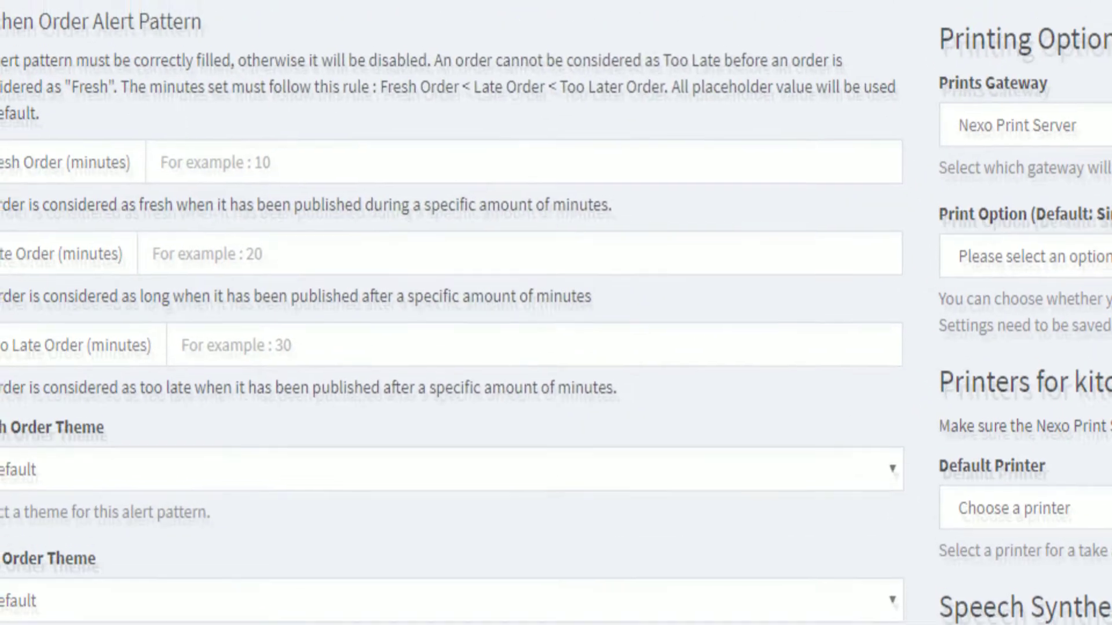
scroll(174, 261, down, 10)
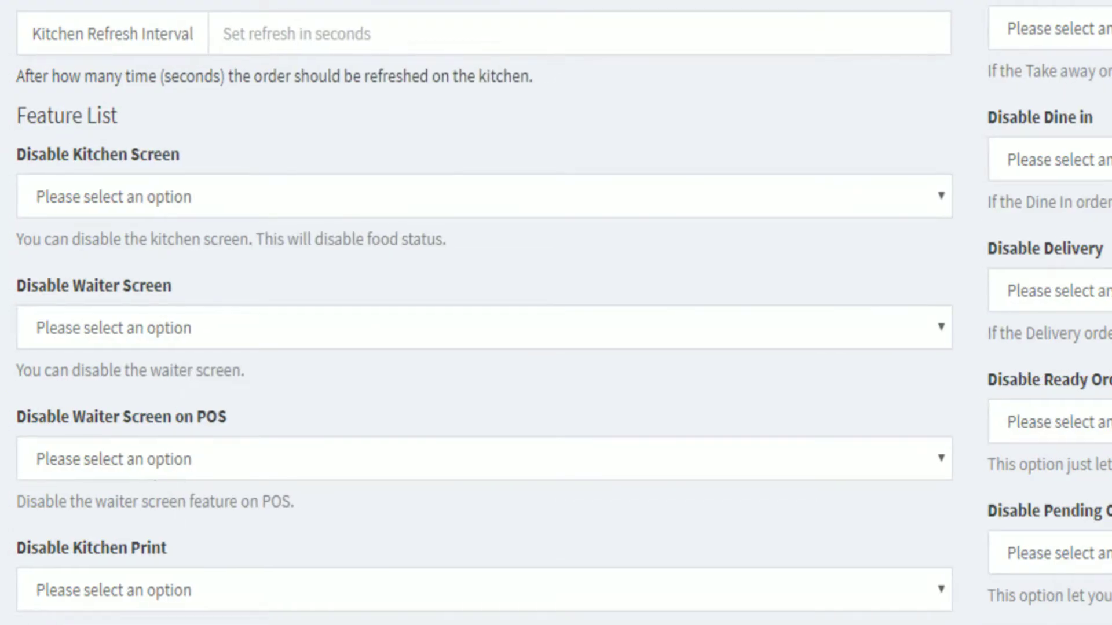
scroll(174, 405, down, 4)
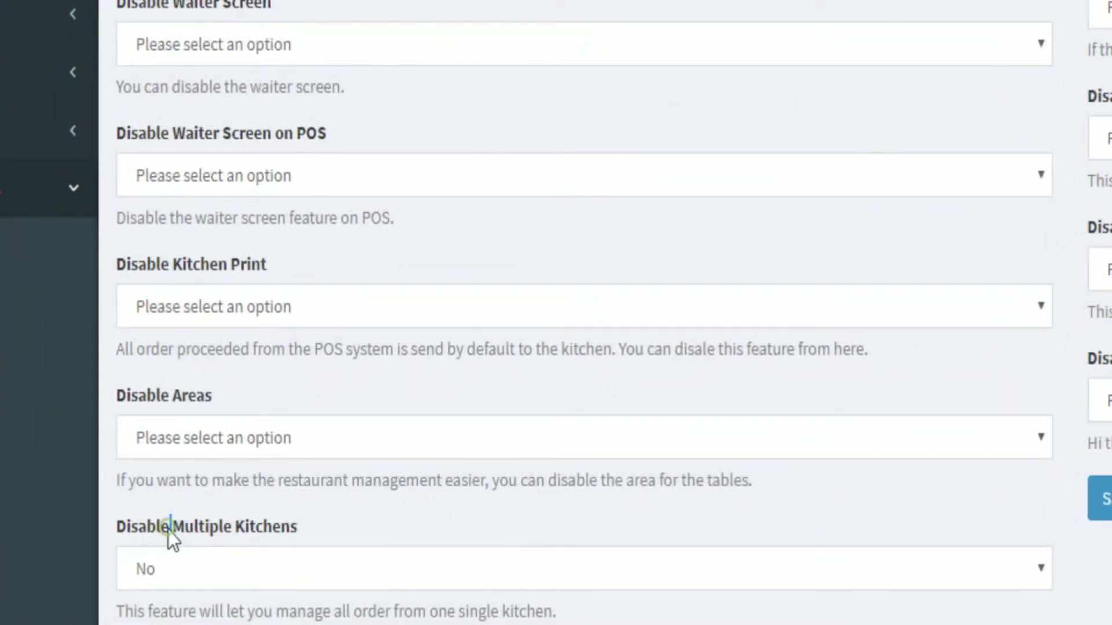
double_click(168, 529)
drag(168, 529, 241, 512)
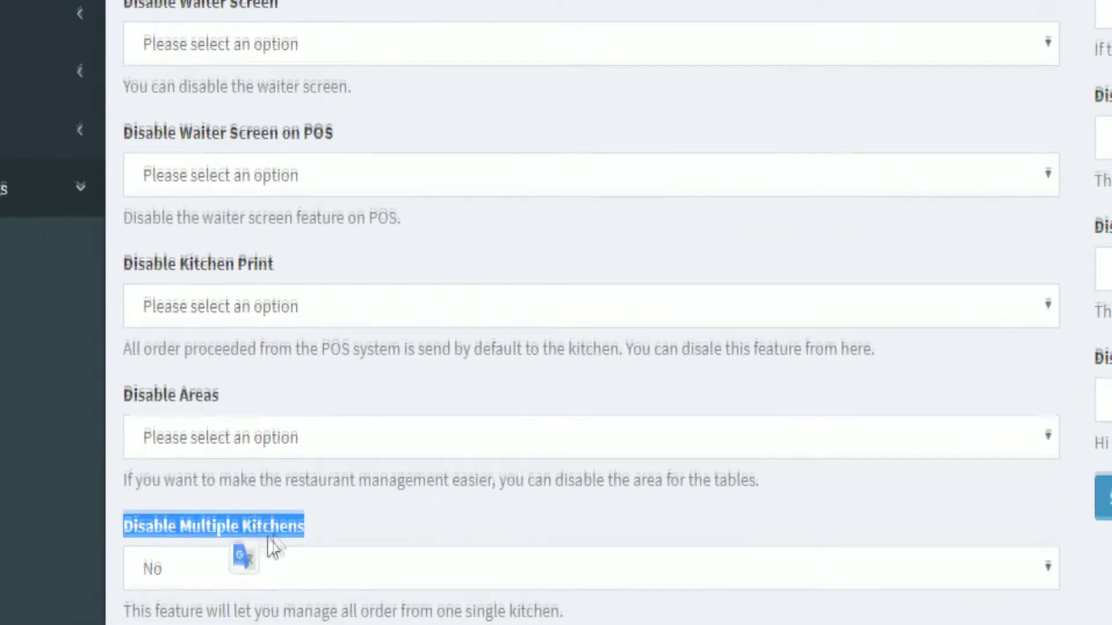
click(278, 570)
scroll(215, 532, down, 3)
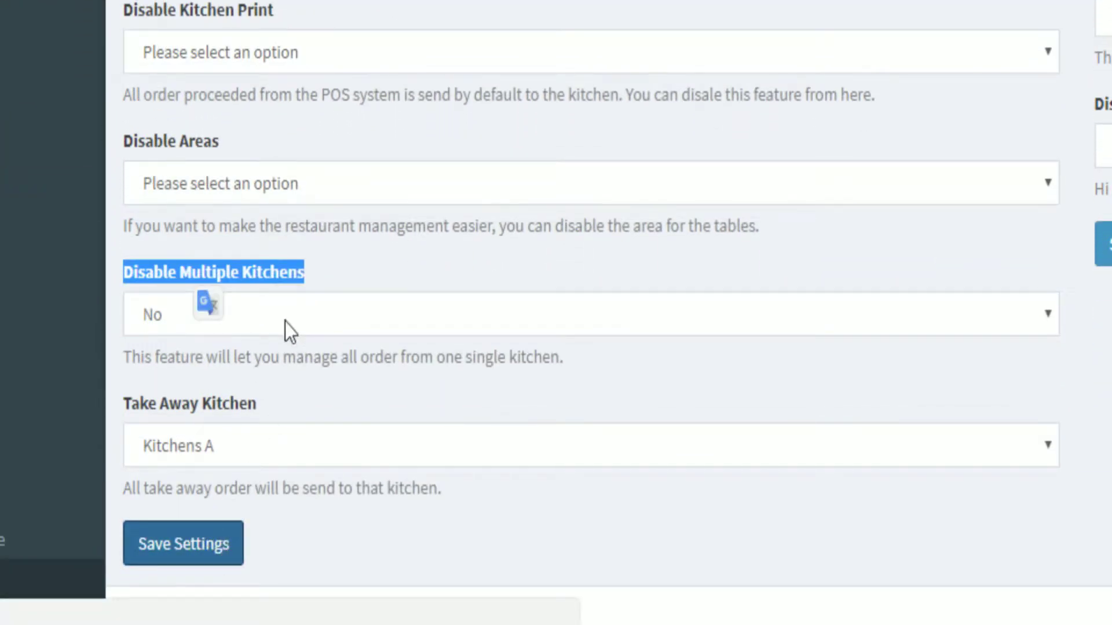
scroll(284, 322, up, 15)
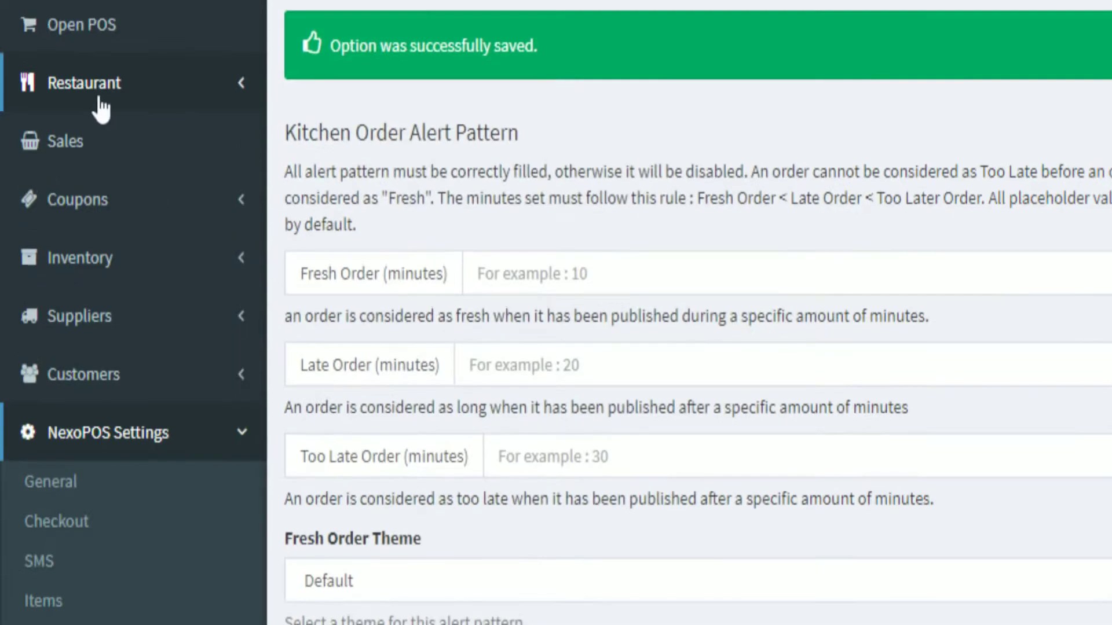
Go to the kitchens list showing Kitchens A and Area 2 and start a new kitchen.
click(95, 106)
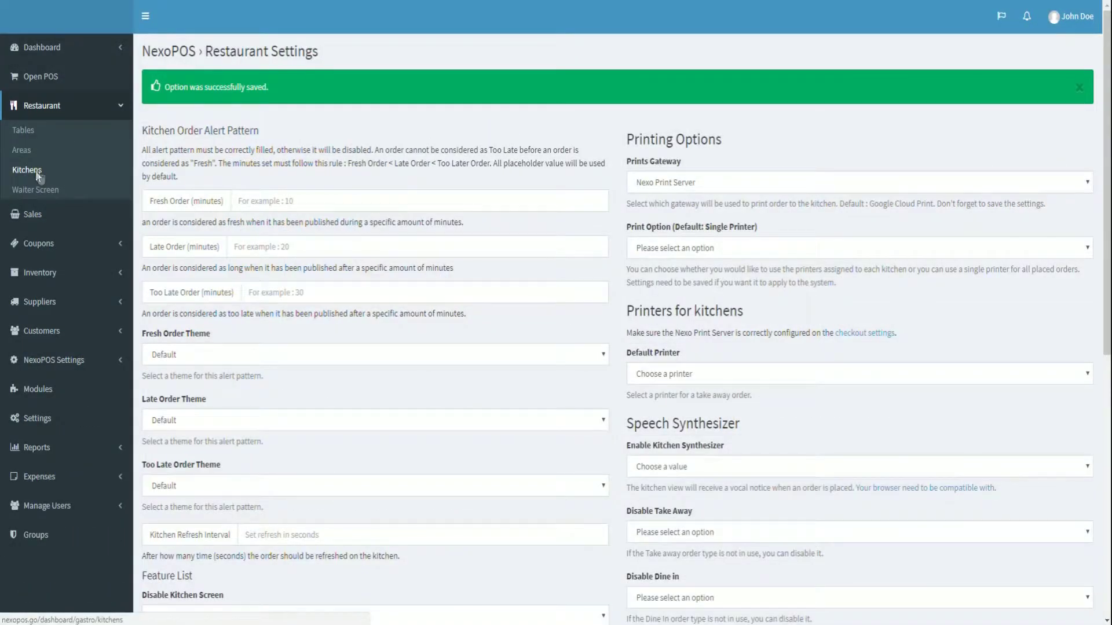
click(39, 172)
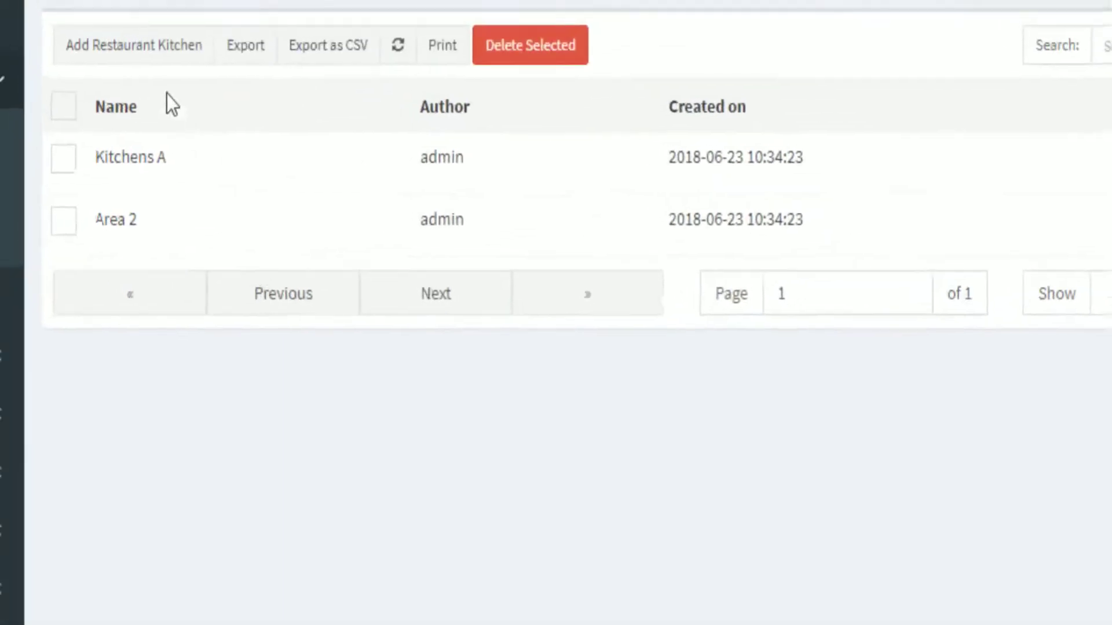
click(178, 107)
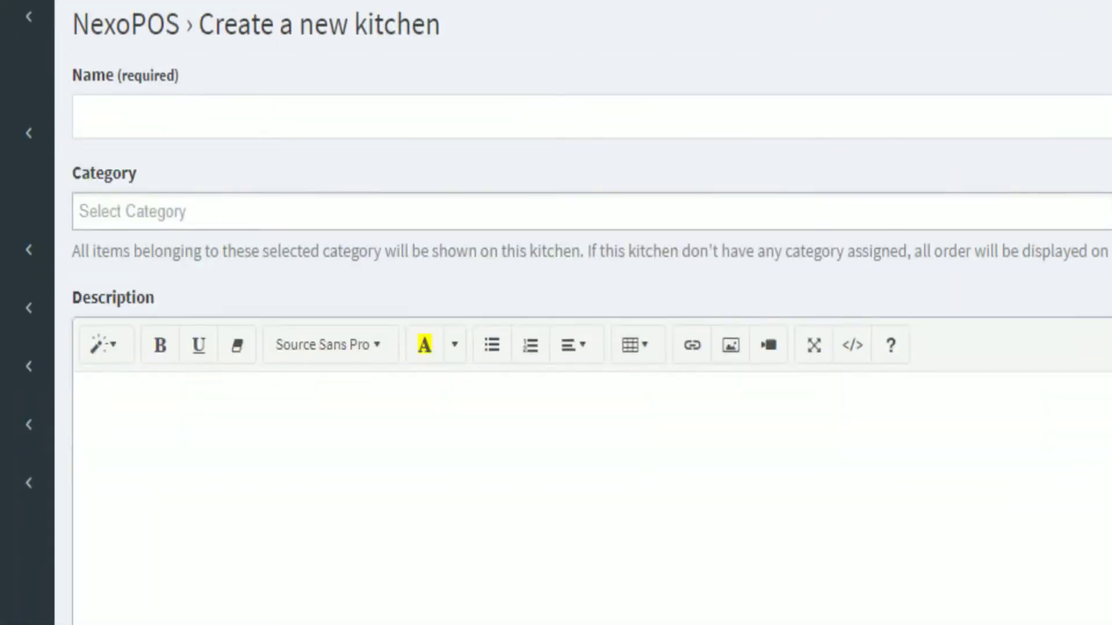
Create a kitchen named Drinks, assigned the Drinks category, and save it.
click(139, 110)
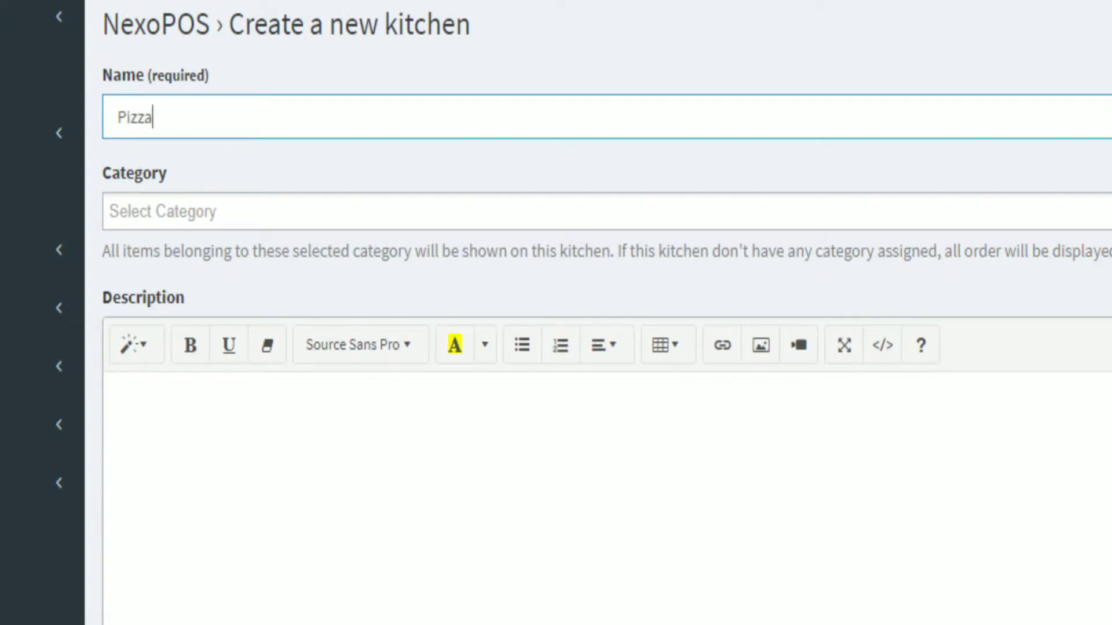
click(173, 210)
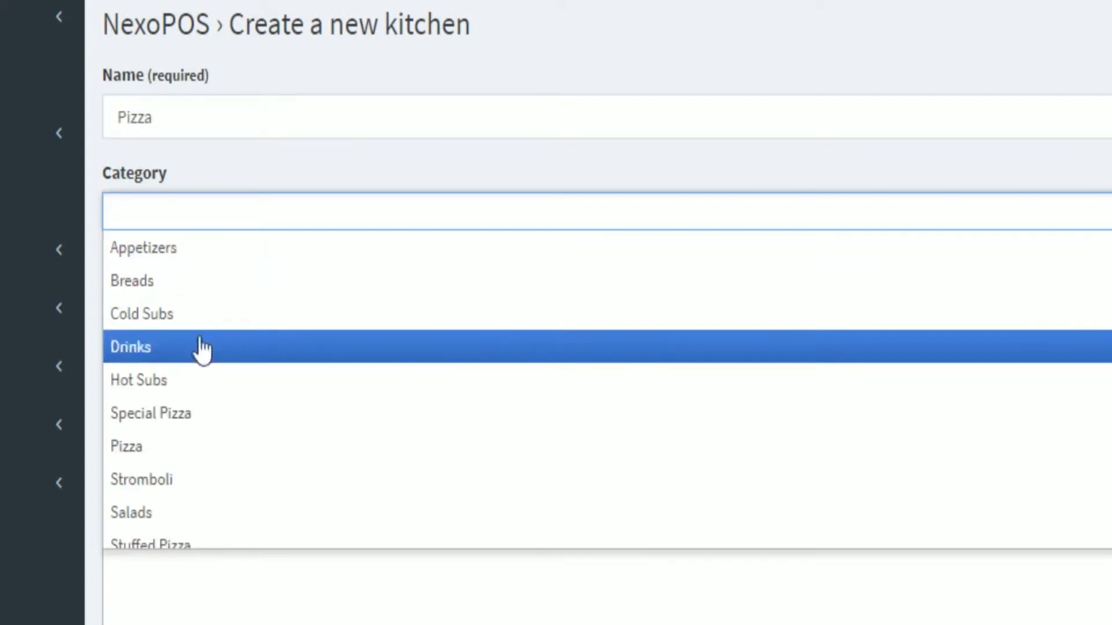
click(197, 350)
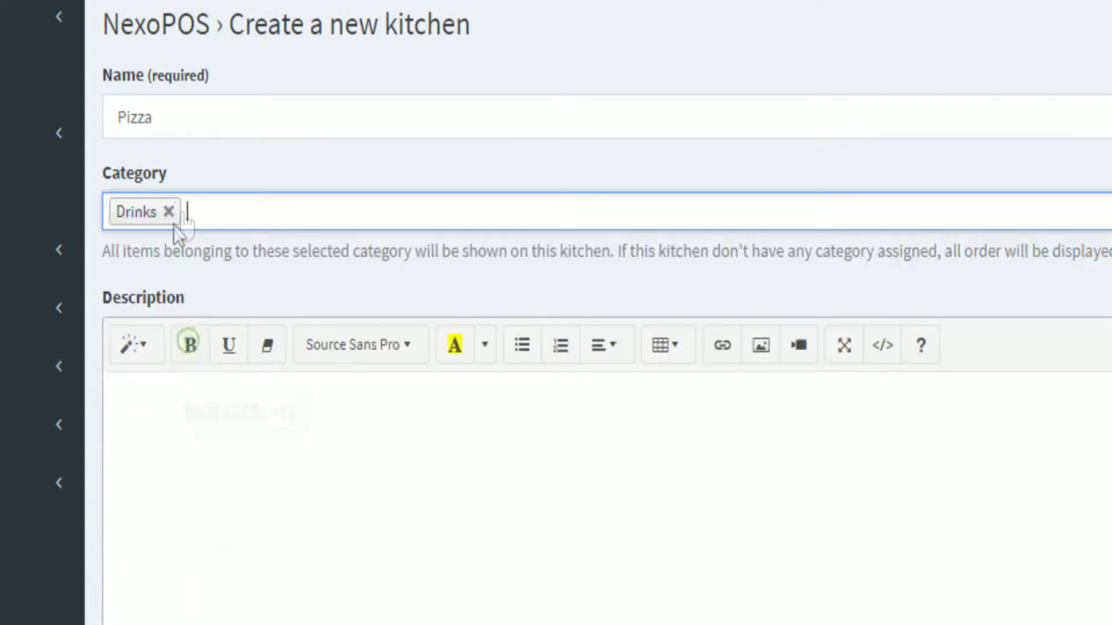
double_click(168, 119)
text(Drinks)
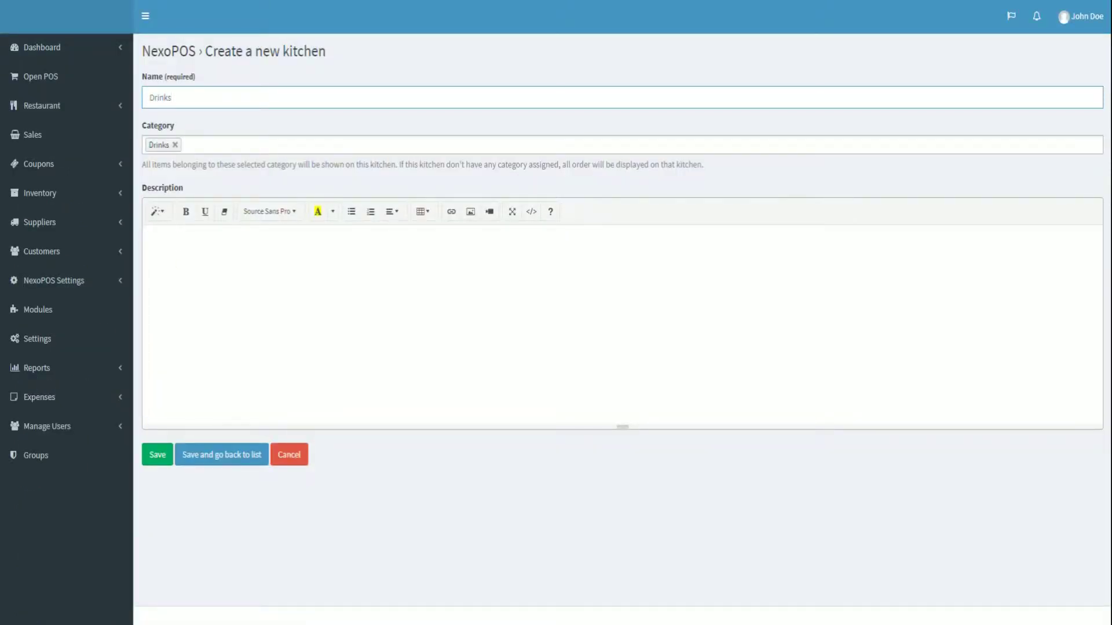
click(176, 261)
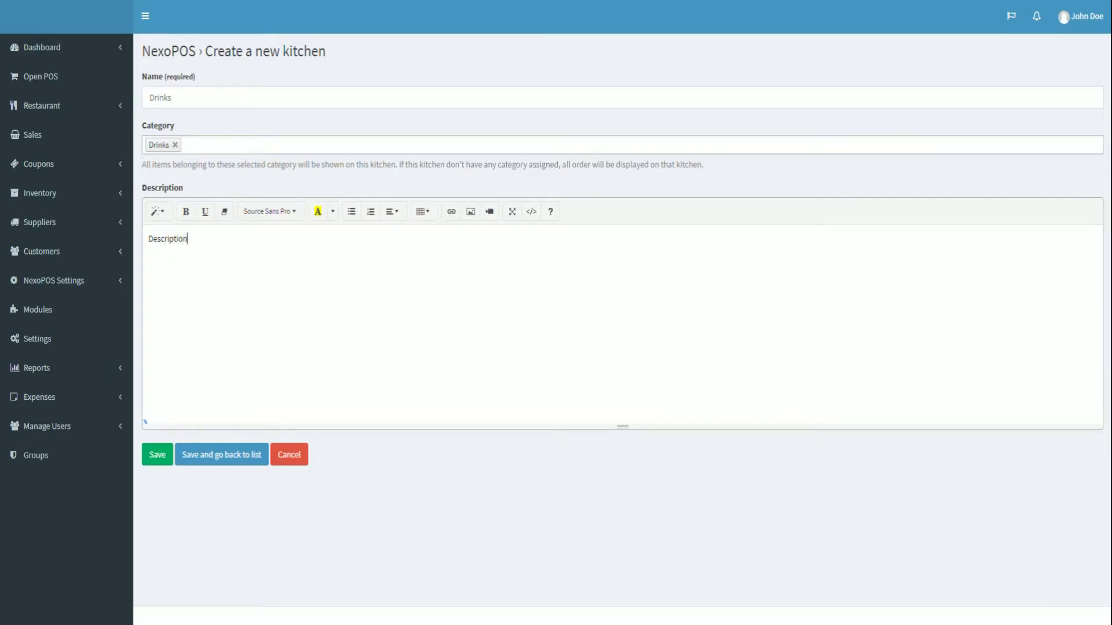
click(221, 462)
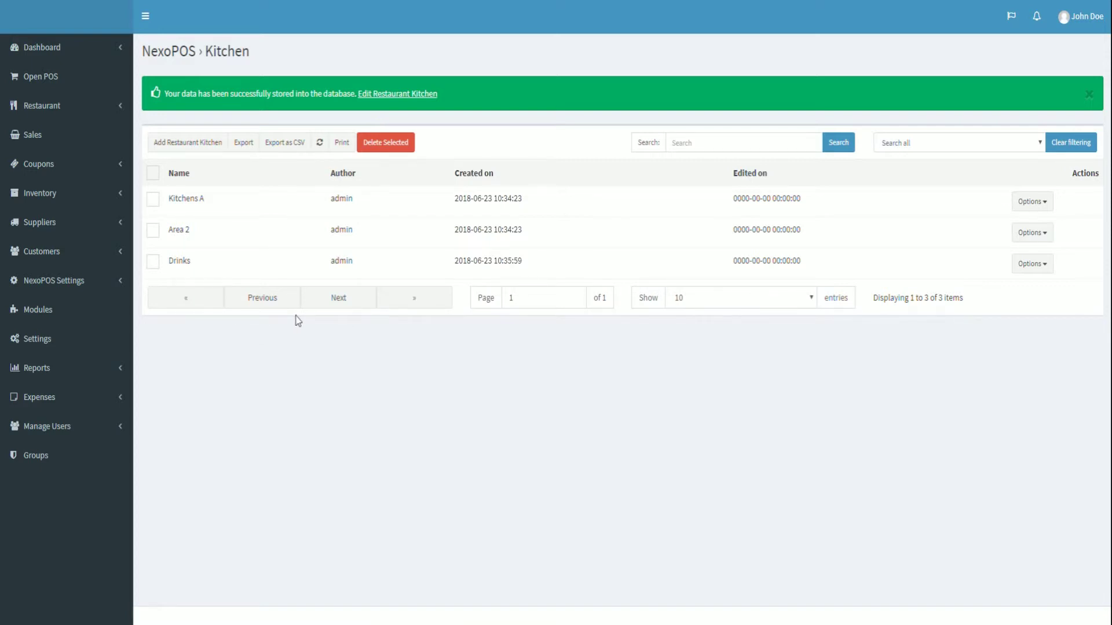
Set the restaurant Print Option to Kitchen Printers.
click(73, 289)
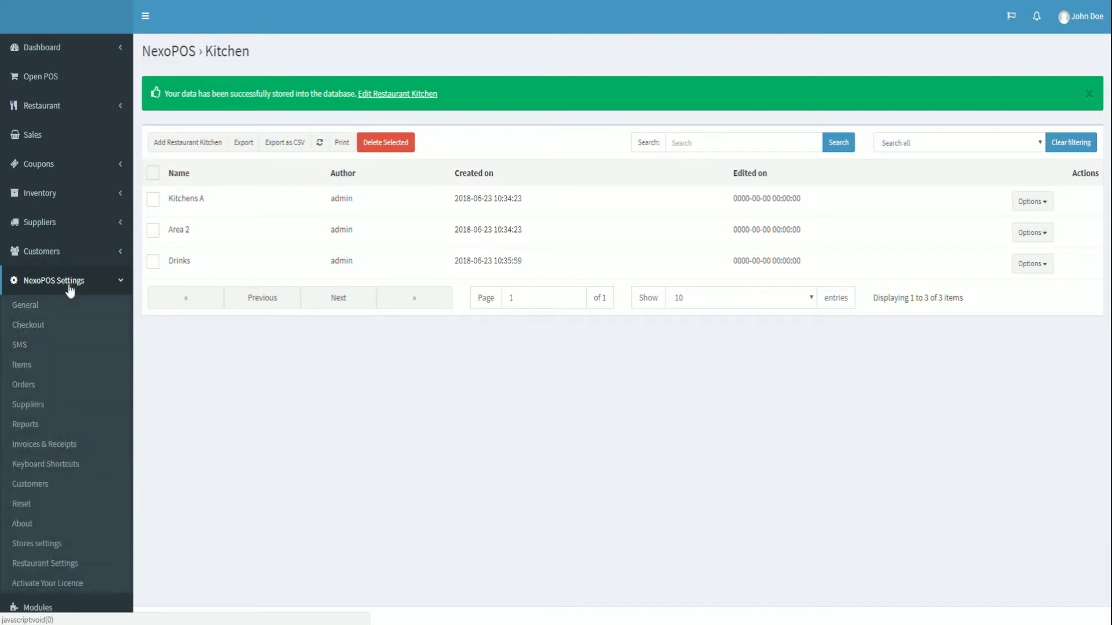
scroll(70, 292, down, 3)
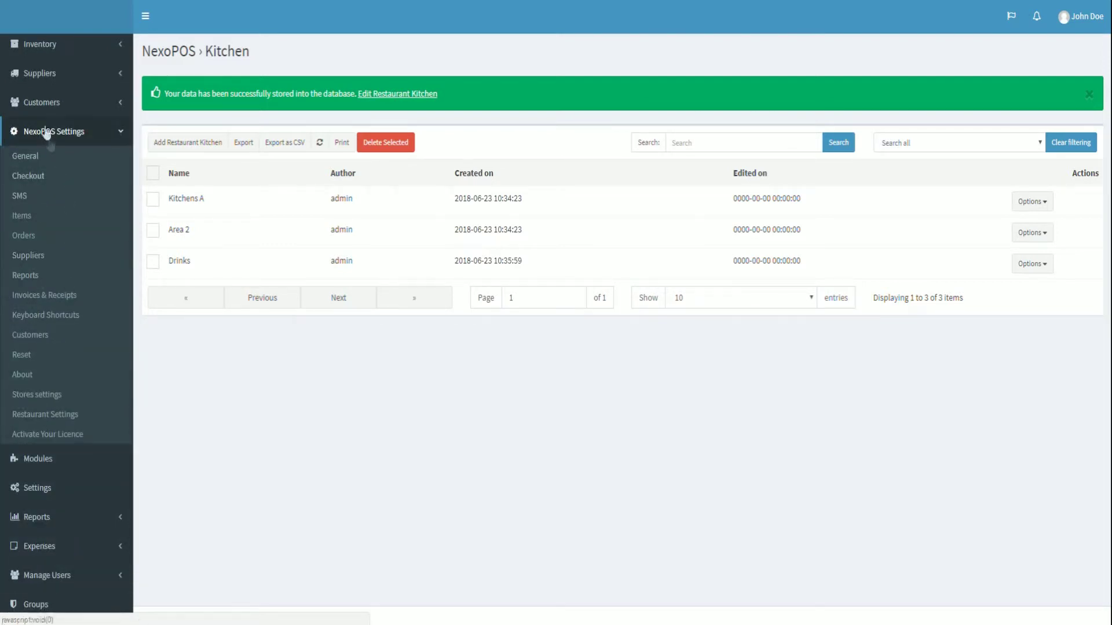
click(56, 472)
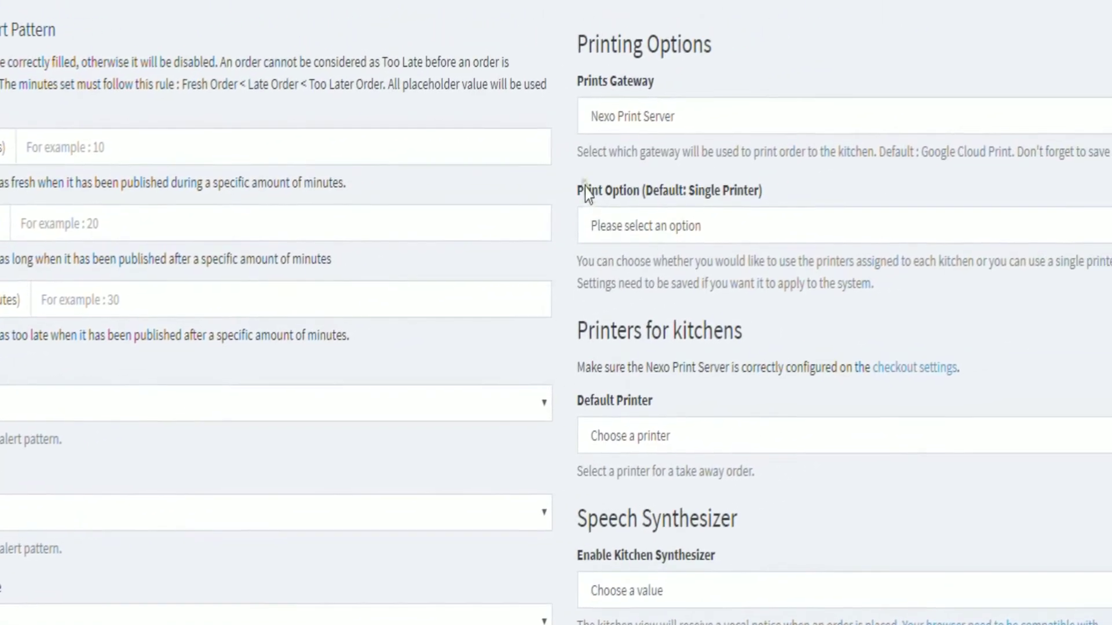
drag(578, 191, 639, 191)
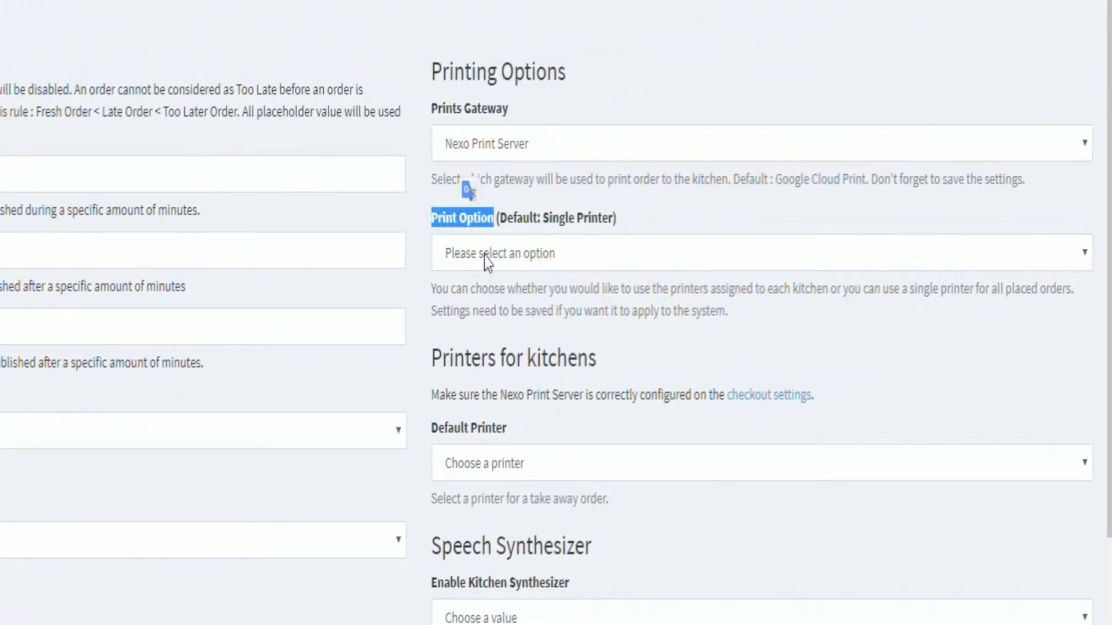
click(489, 260)
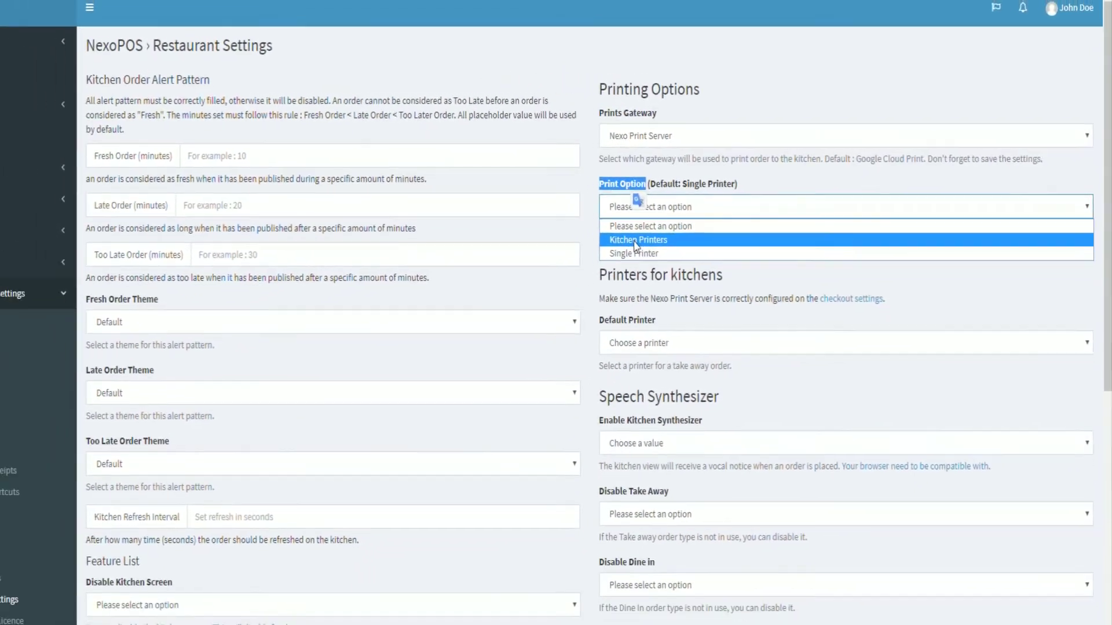
click(602, 253)
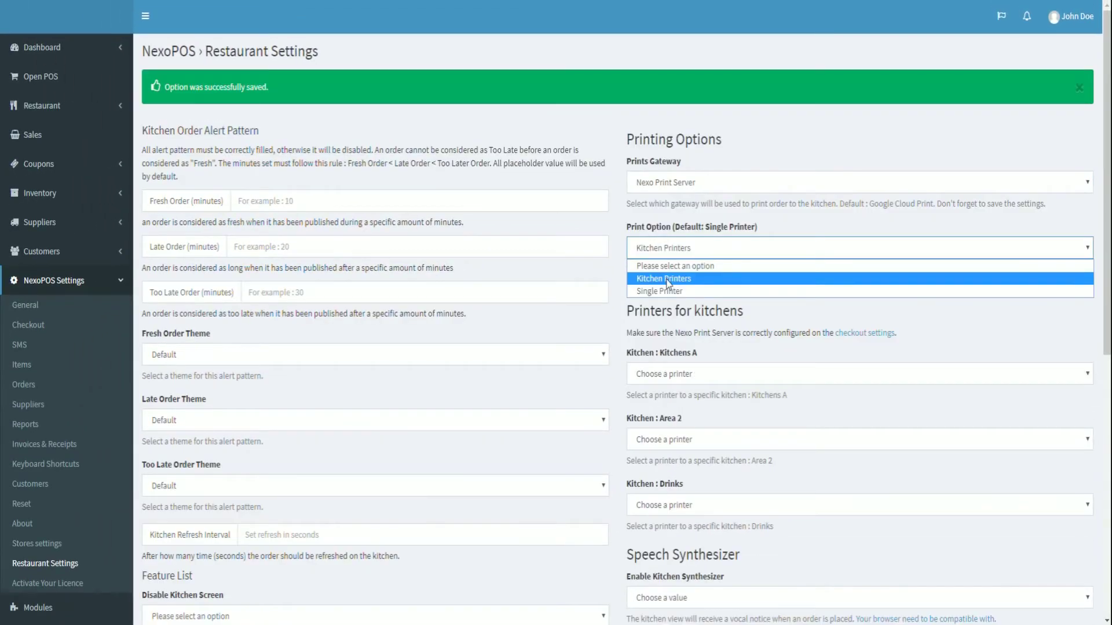
Save the Kitchen Printers option, then assign POS Printer to Kitchens A and save.
scroll(667, 283, down, 8)
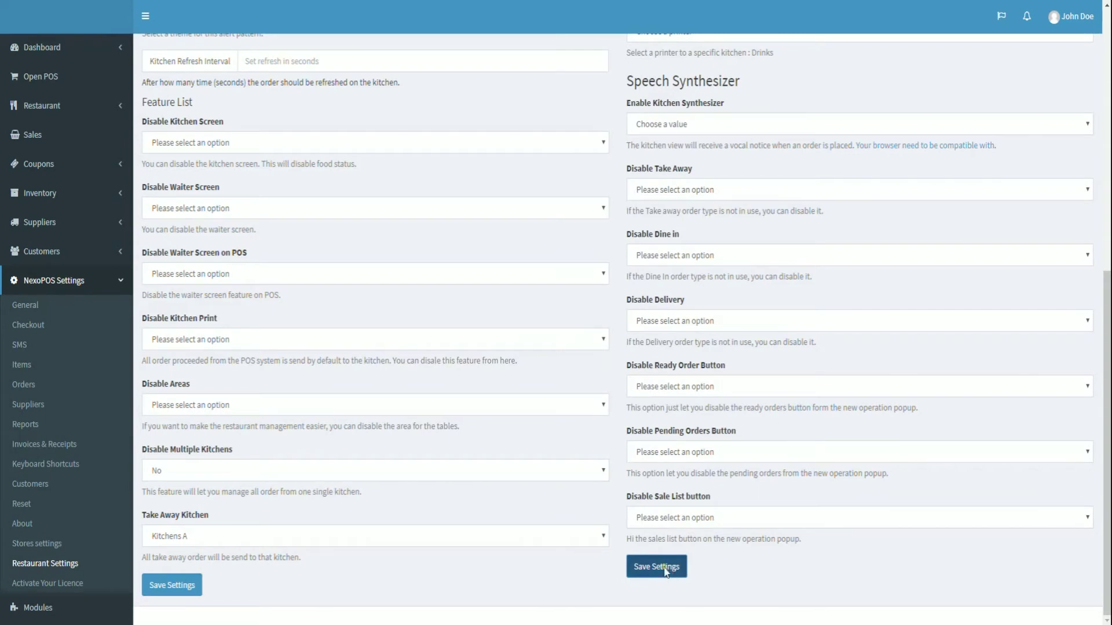
click(667, 570)
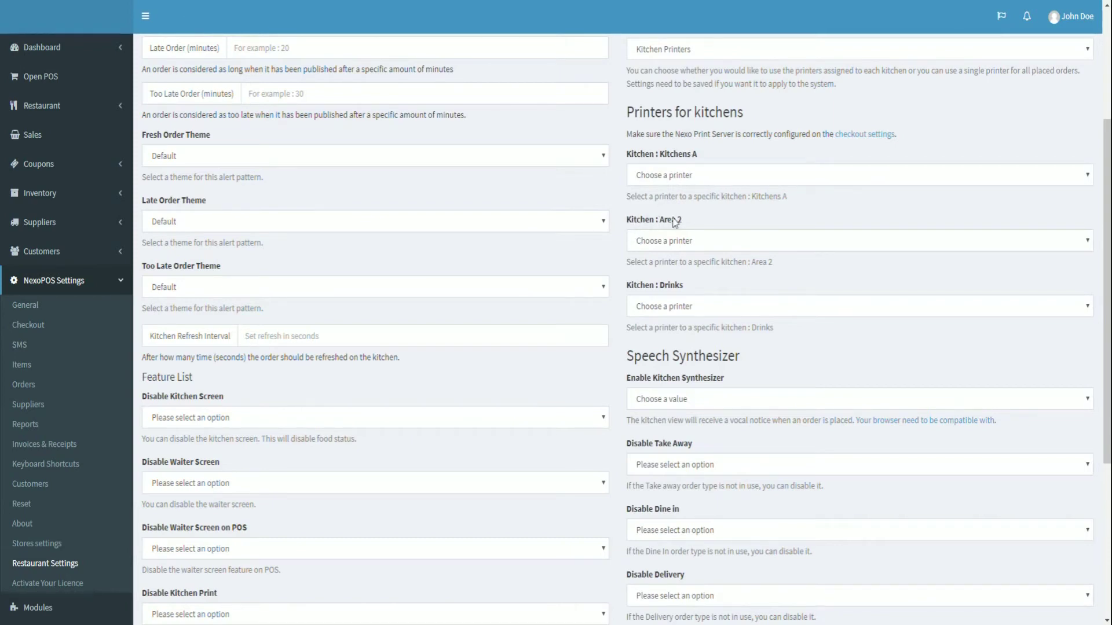
click(675, 241)
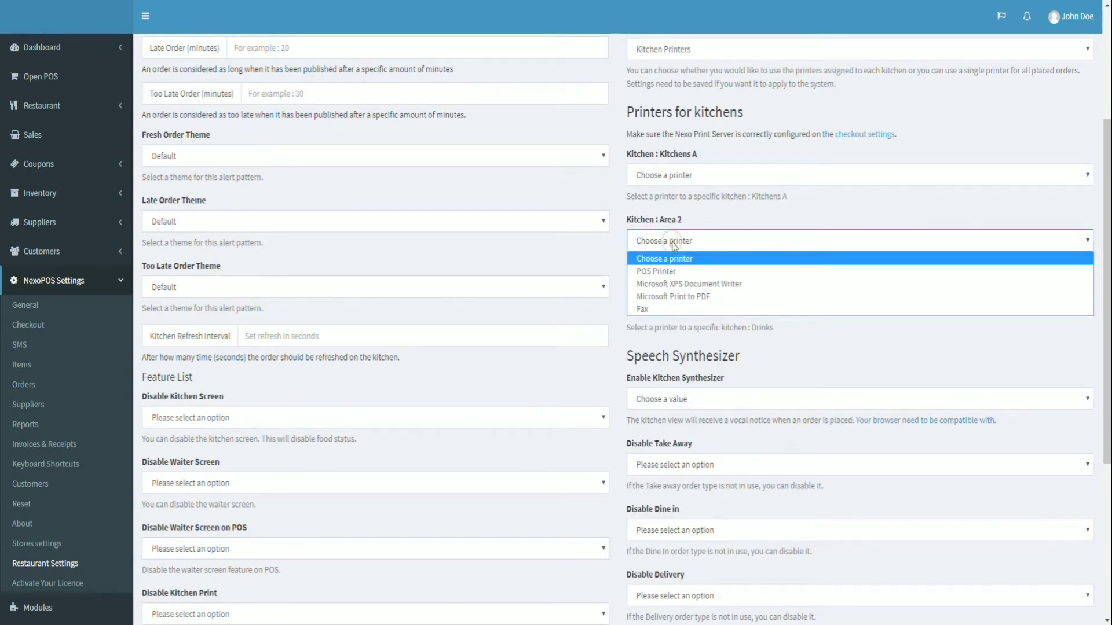
click(667, 176)
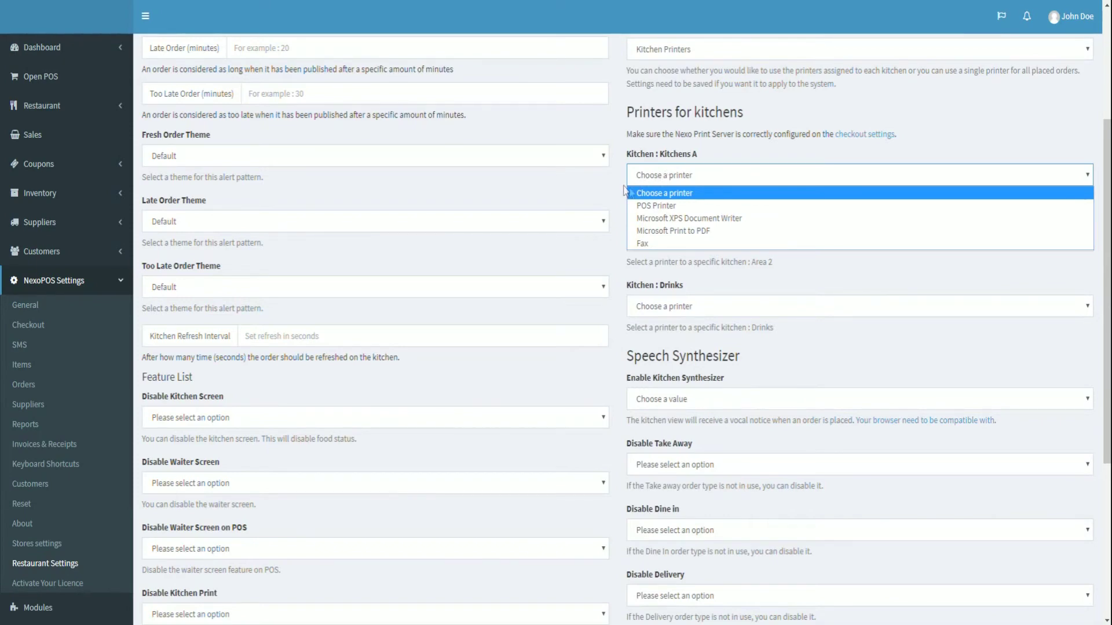
click(647, 207)
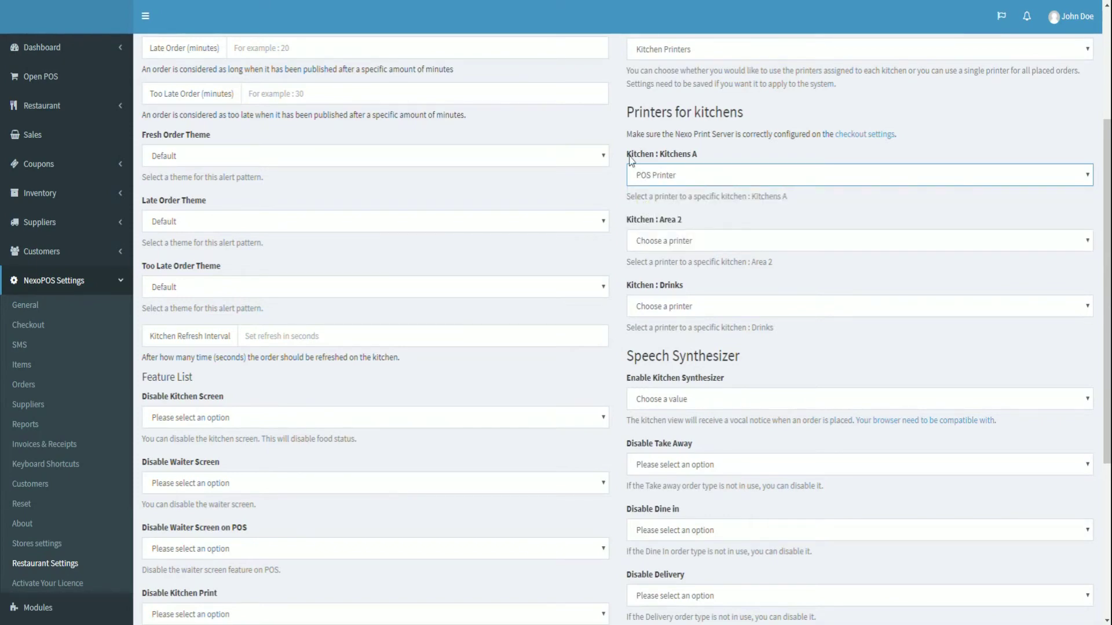
scroll(631, 160, down, 5)
click(656, 566)
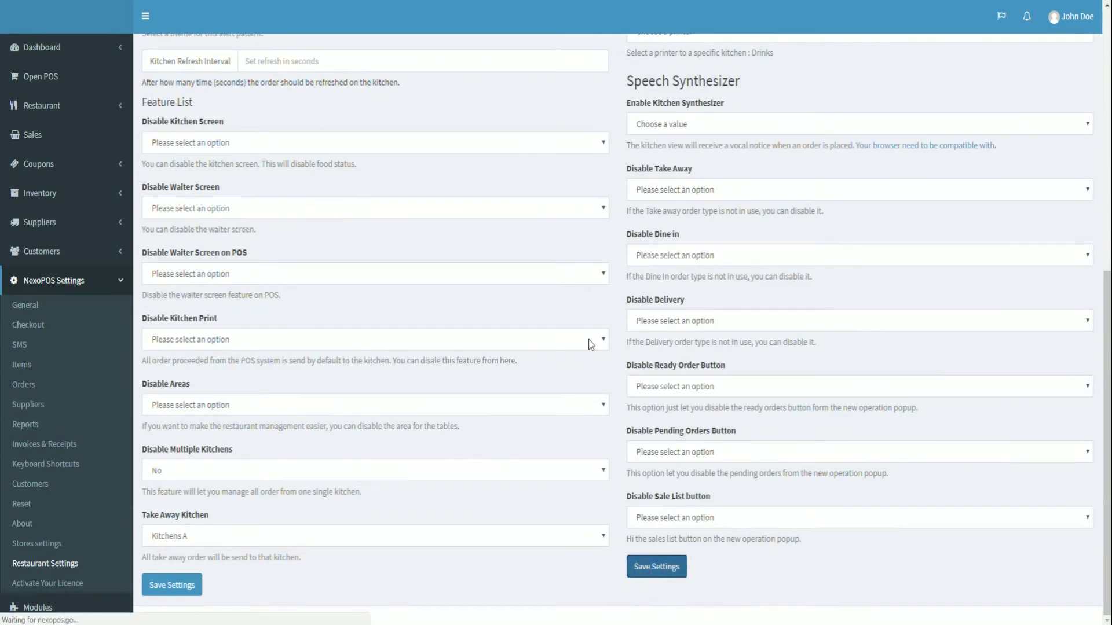
Assign Microsoft Print to PDF to Area 2 and Microsoft XPS Document Writer to Drinks, then save.
scroll(608, 330, down, 3)
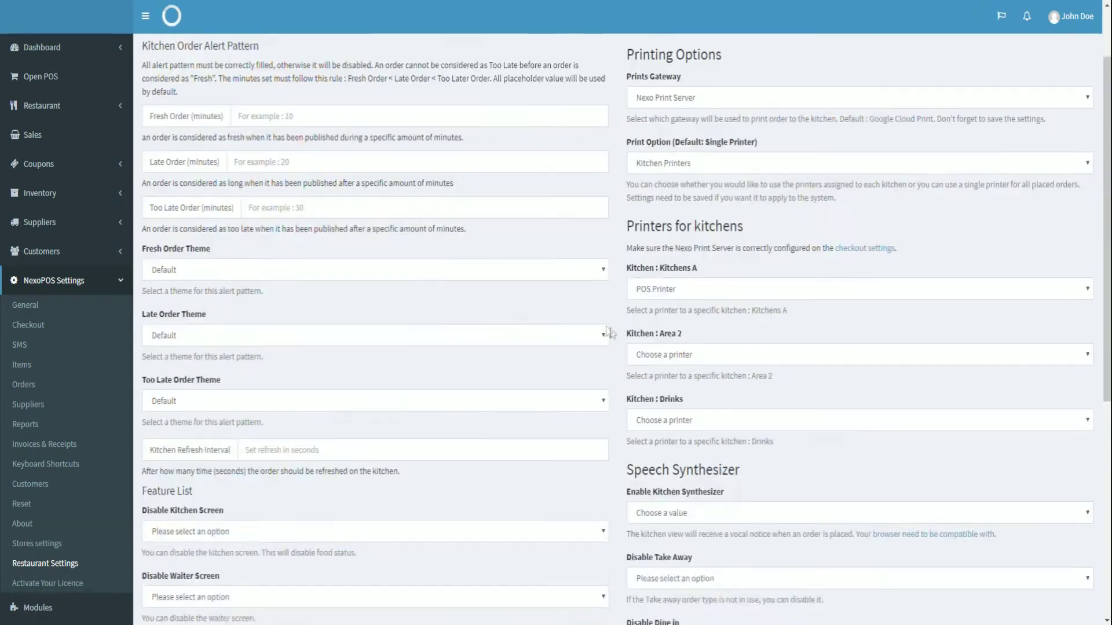
click(664, 308)
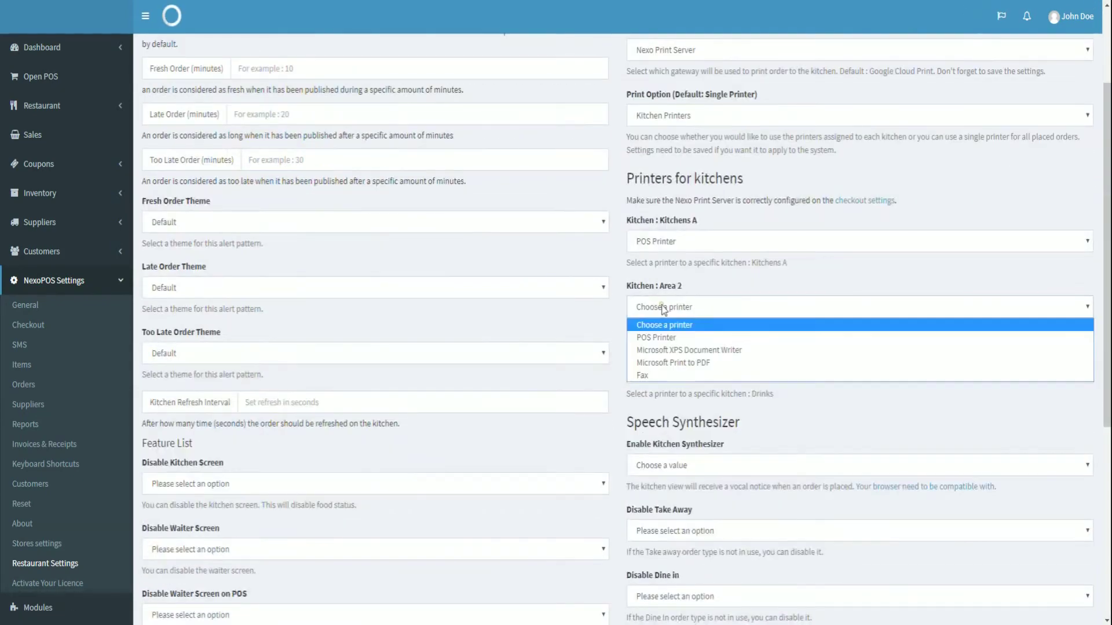
click(672, 364)
scroll(672, 366, down, 3)
click(669, 174)
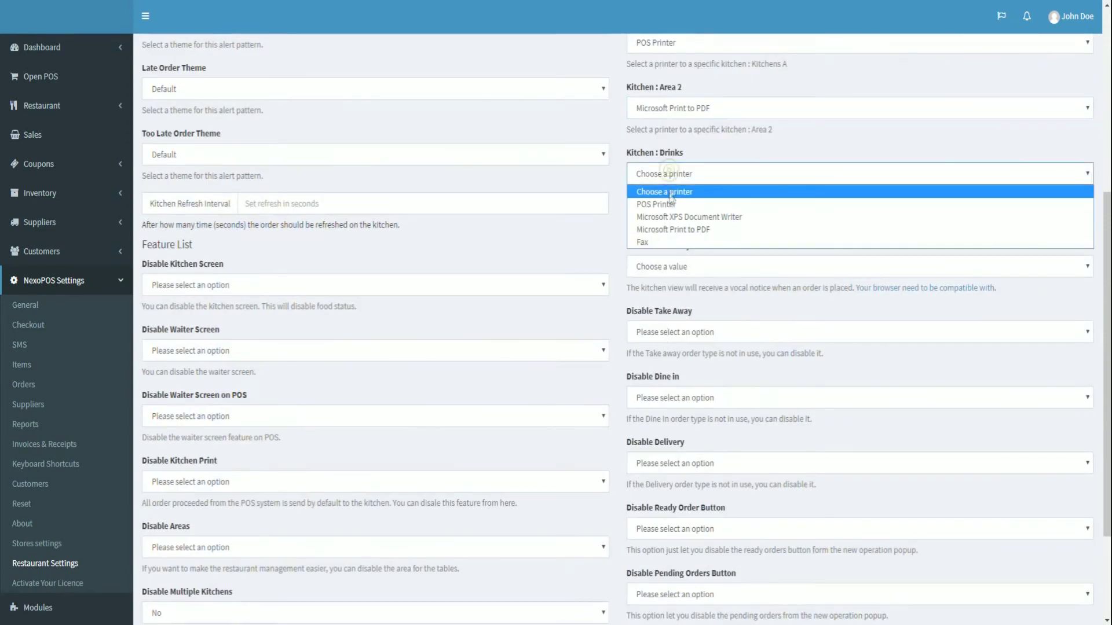
click(675, 217)
scroll(672, 266, down, 3)
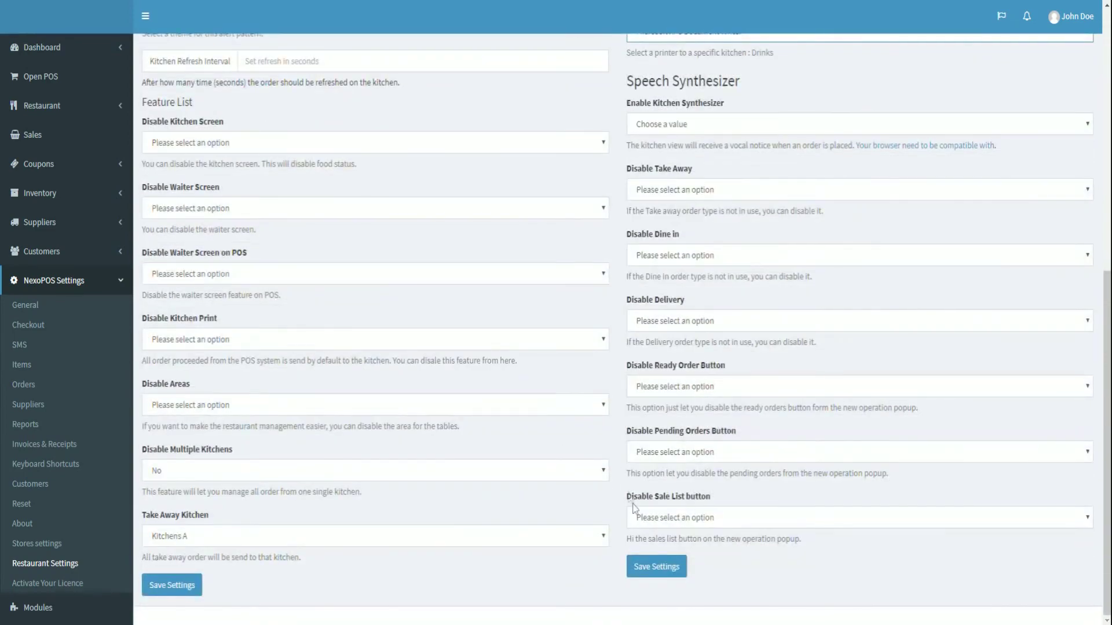
click(650, 569)
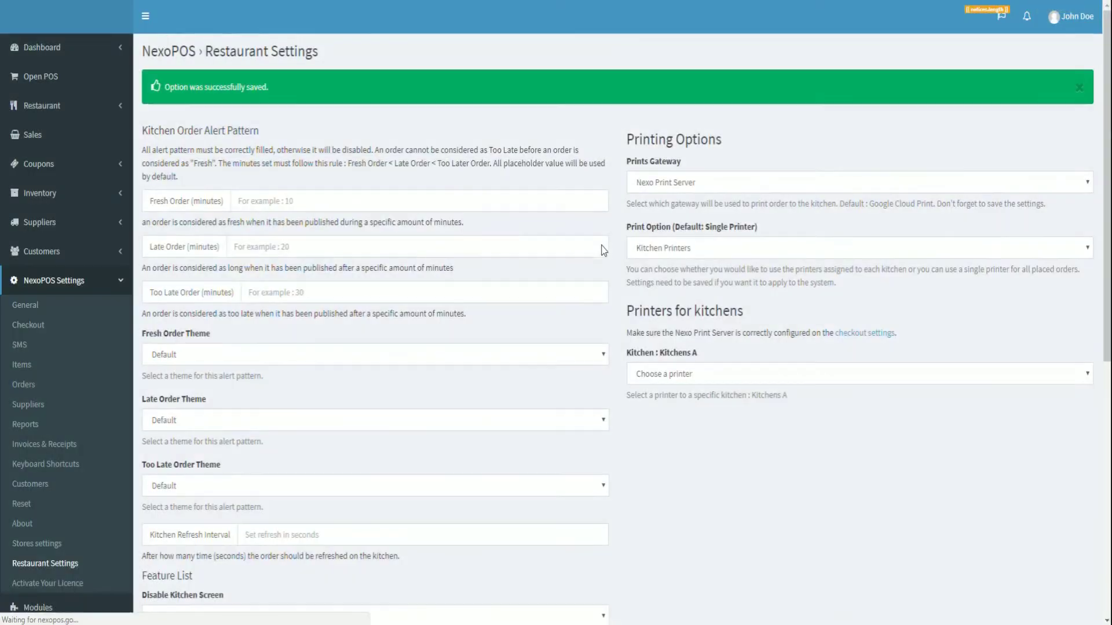
scroll(603, 250, down, 2)
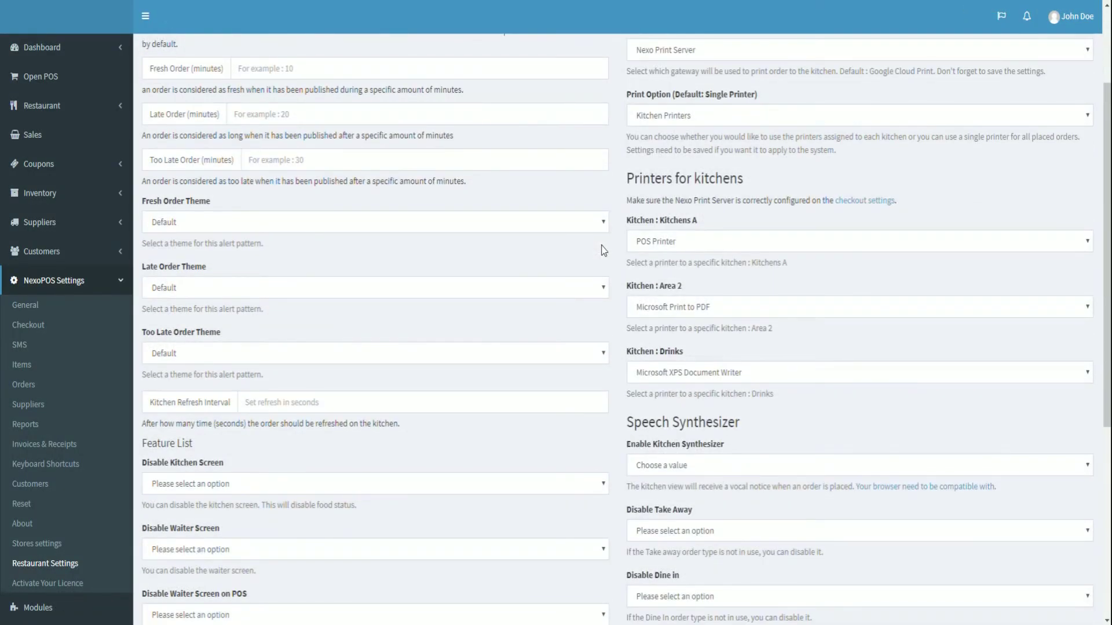